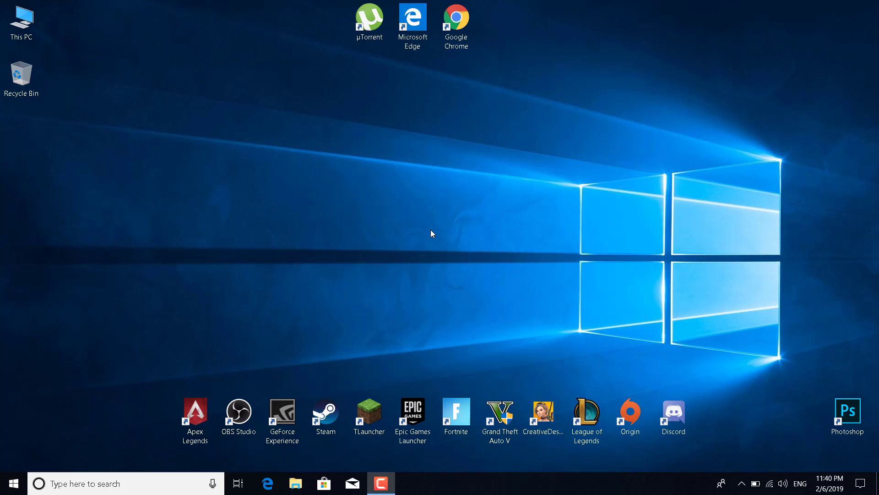
- Launch the Run dialog from taskbar search and run %temp% to open the Temp folder
left_click(130, 487)
type("Ru")
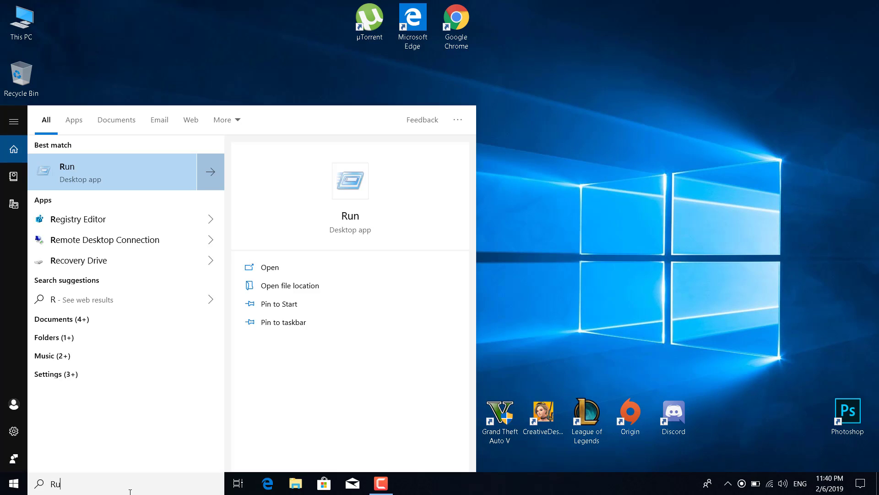
type("n")
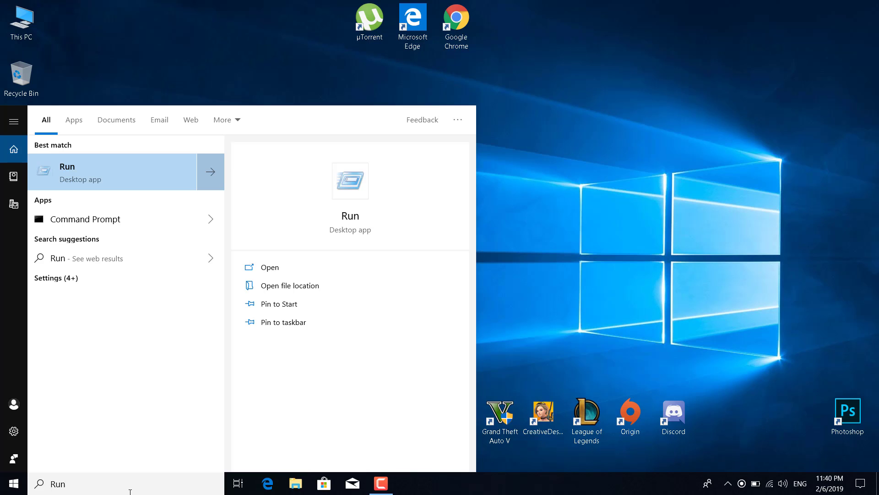
key("Return")
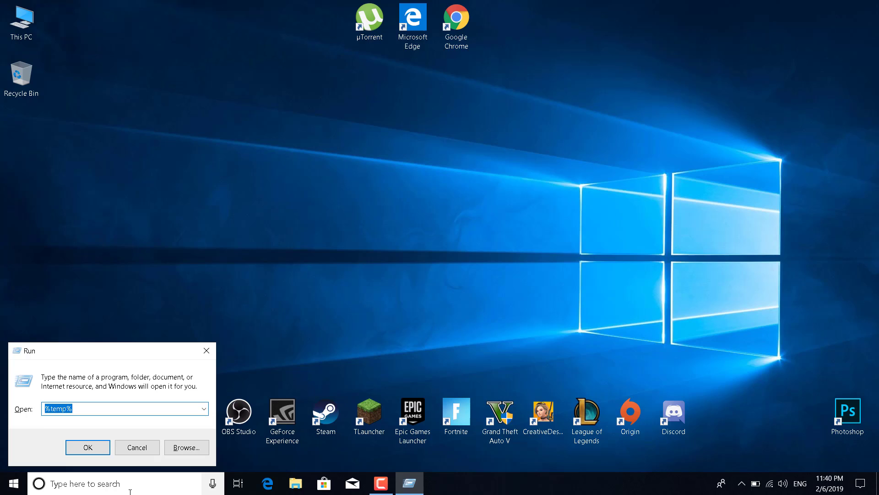
type("%tem")
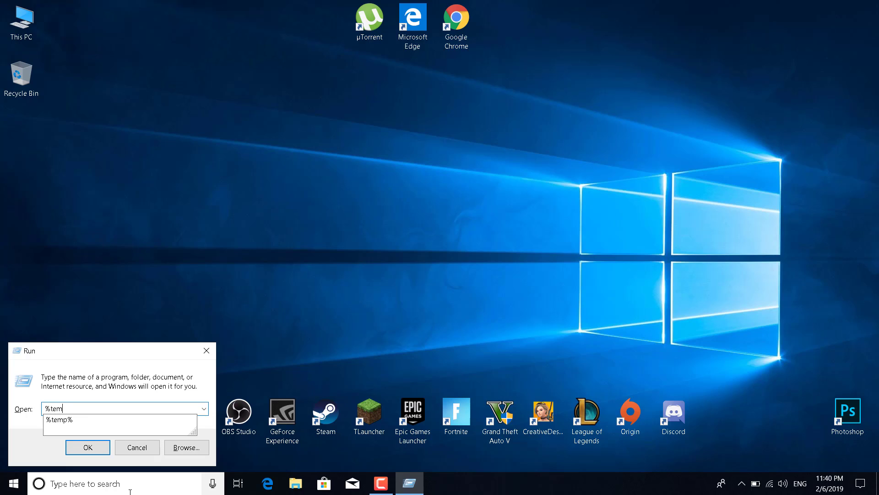
type("p%")
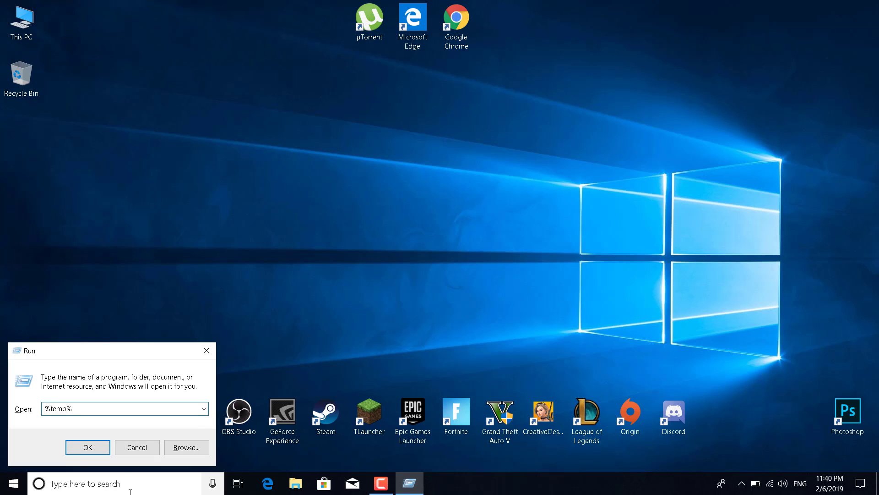
left_click(88, 447)
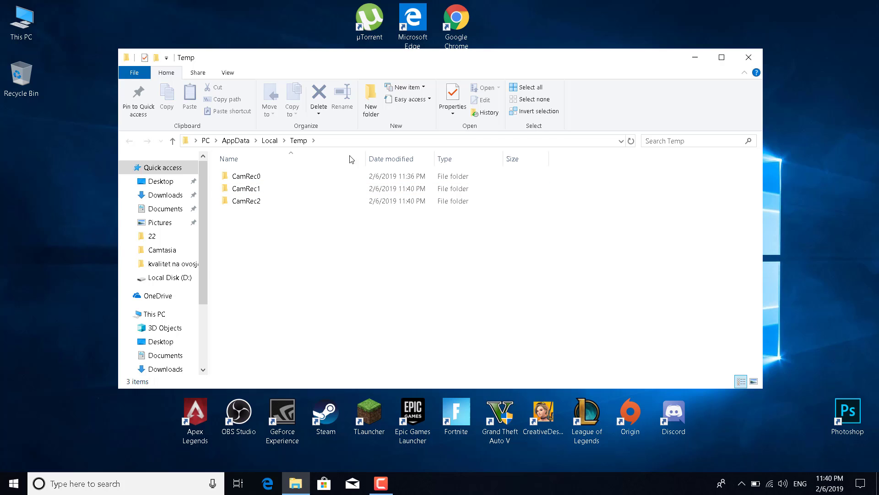
- Delete all Temp folder contents with admin permission, skipping the locked CamRec folders
key("ctrl+a")
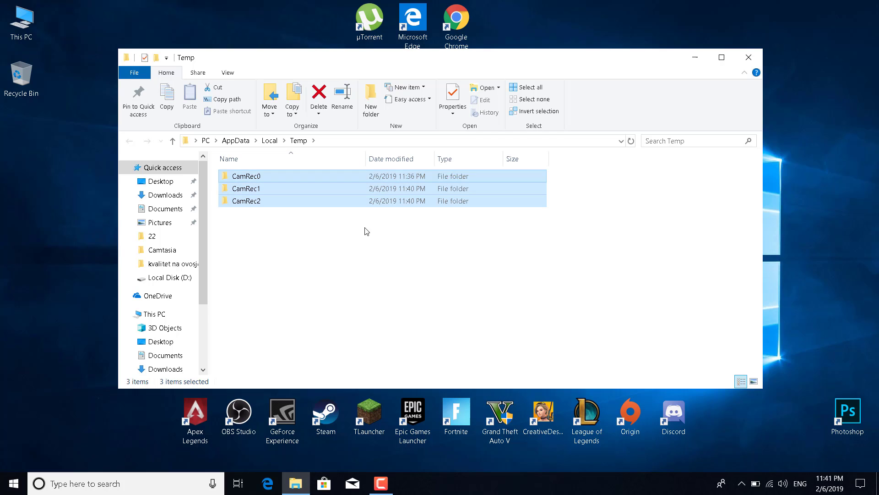
key("Delete")
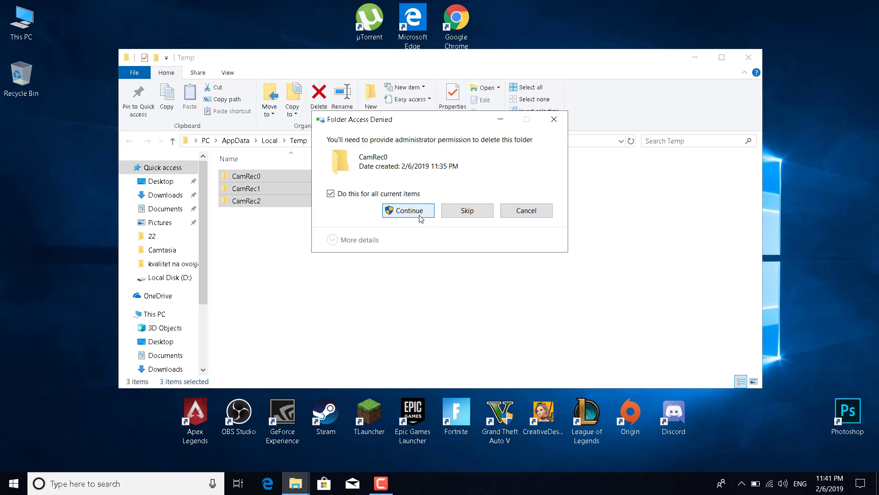
left_click(426, 213)
left_click(467, 237)
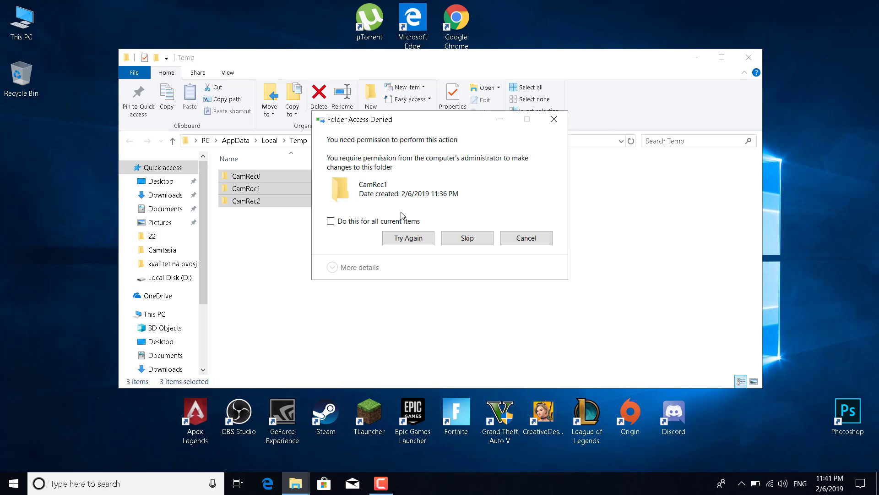
left_click(550, 128)
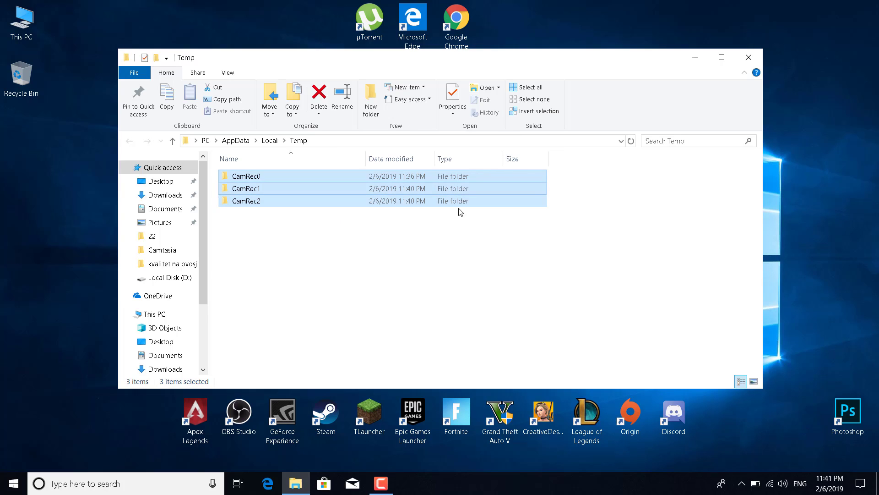
left_click(446, 252)
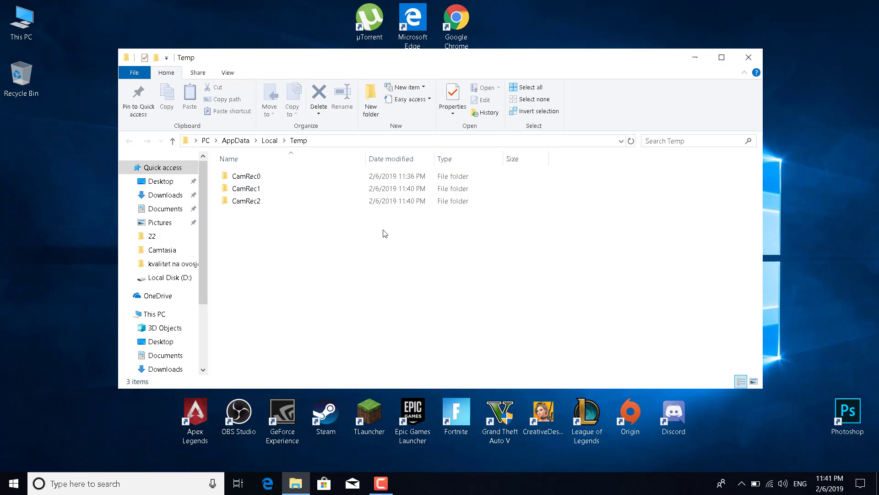
- Close the Temp window and dismiss the Recycle Bin context menu
left_click(746, 58)
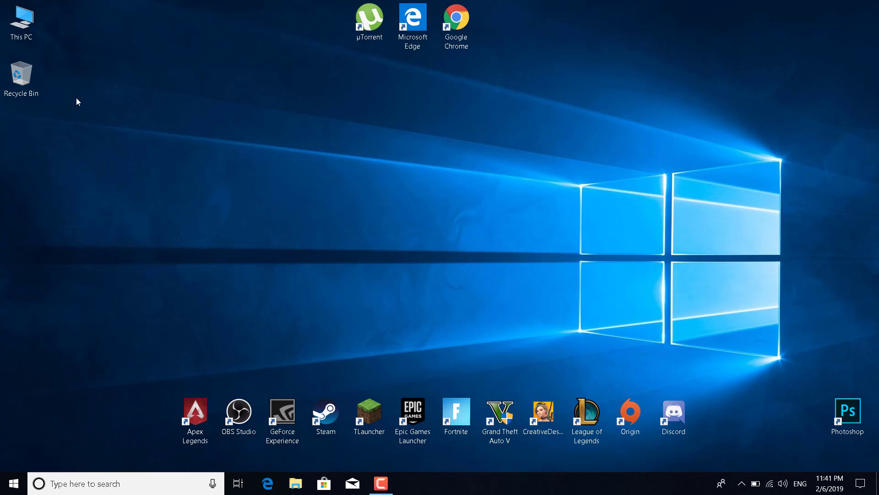
right_click(36, 76)
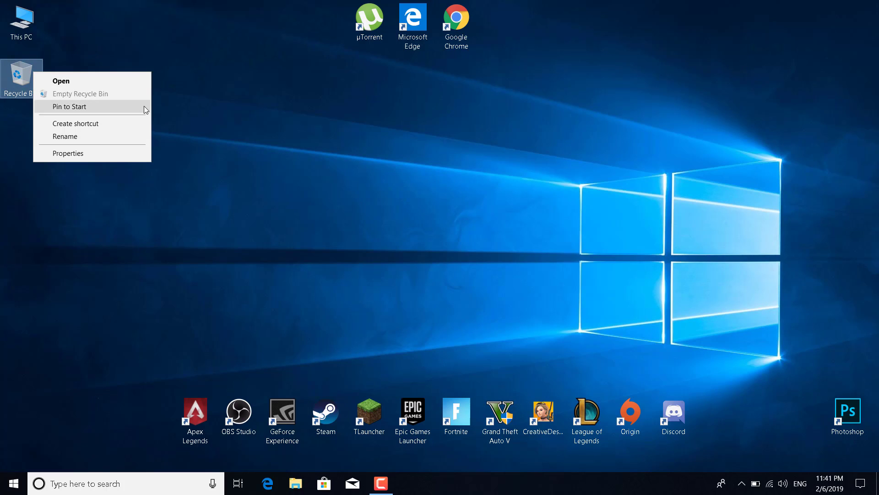
left_click(432, 191)
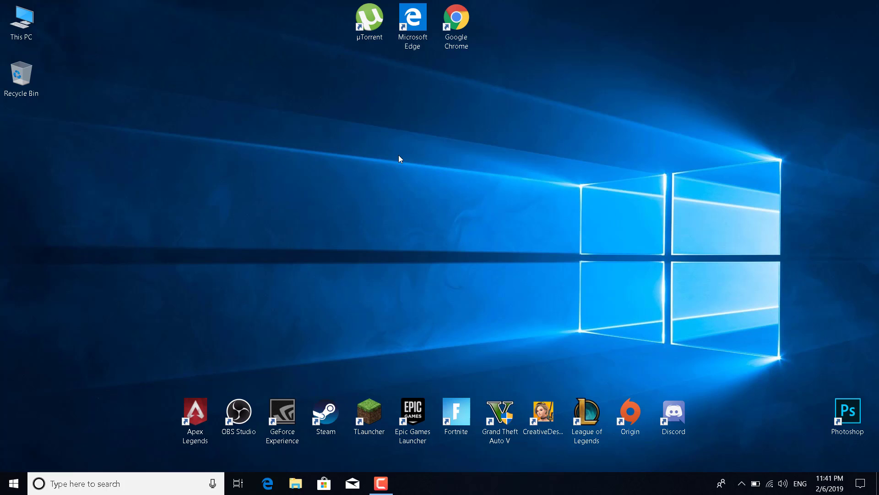
- Browse to C:\Program Files (x86)\Origin Games\Apex\EasyAntiCheat and select EasyAntiCheat_Setup.exe
double_click(21, 20)
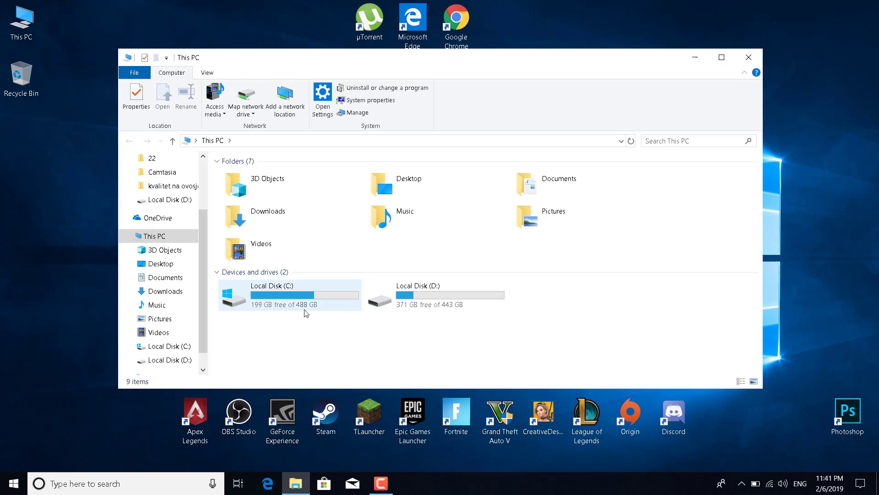
left_click(288, 312)
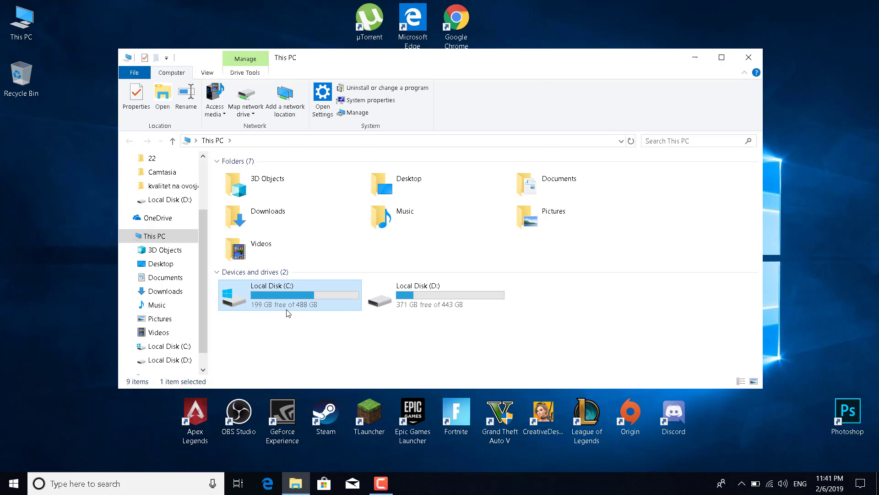
double_click(288, 310)
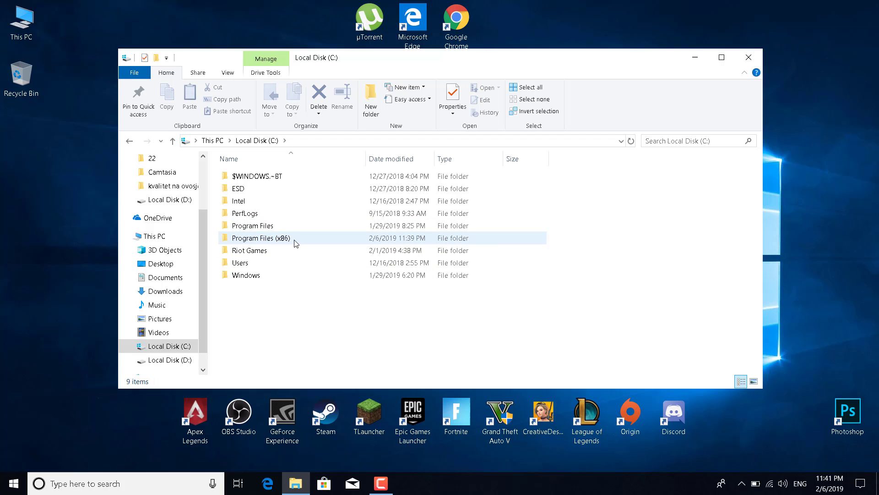
mouse_move(294, 240)
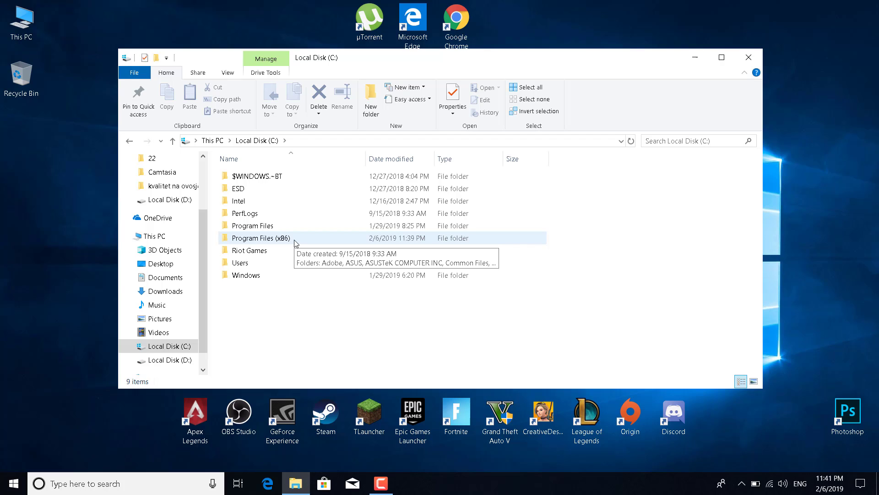
double_click(295, 241)
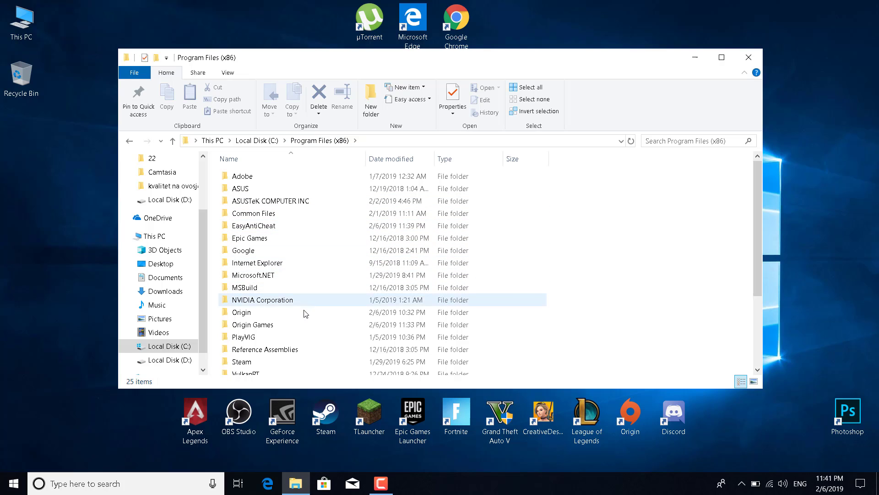
double_click(256, 325)
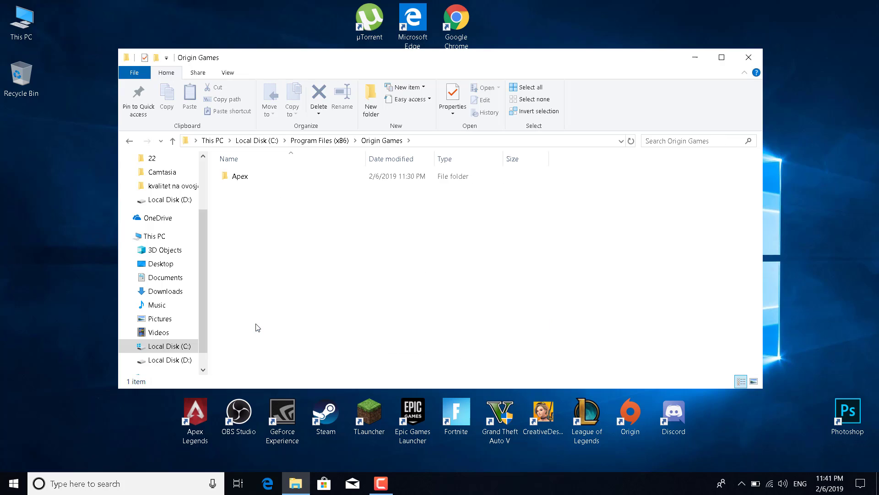
double_click(249, 182)
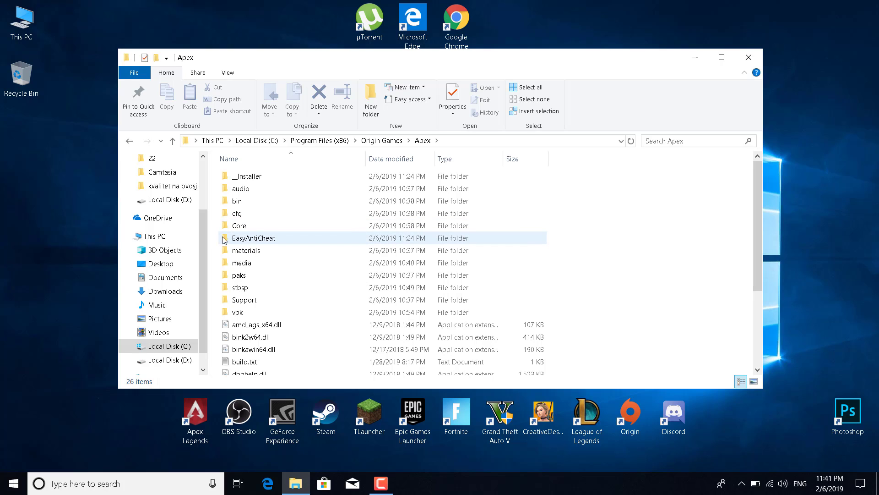
double_click(259, 238)
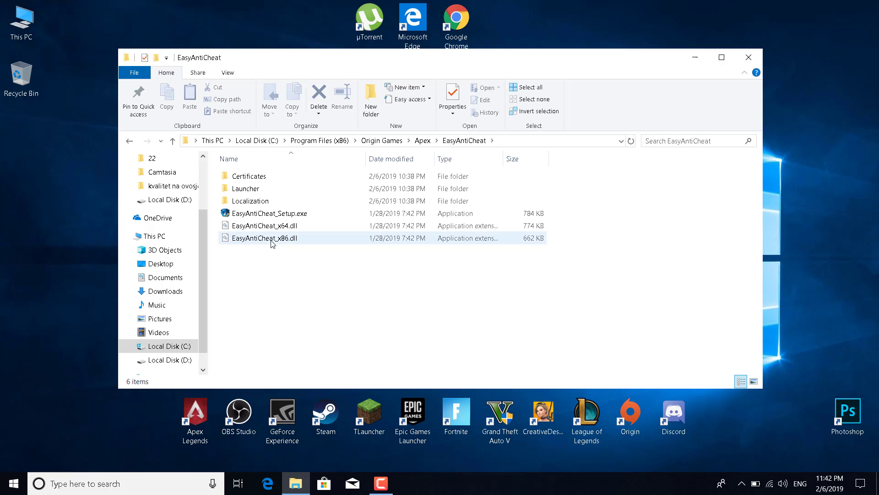
left_click(285, 218)
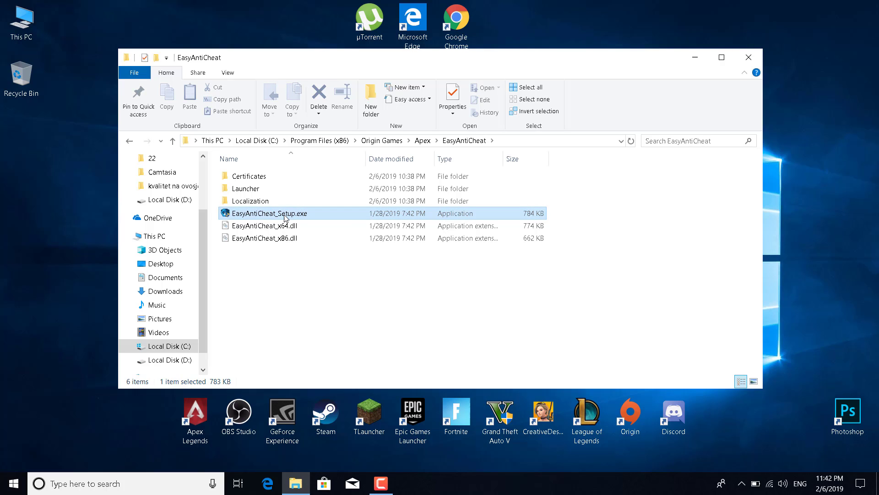
left_click(284, 217, "ctrl")
- Run EasyAntiCheat_Setup.exe, choose Repair Service, finish, and close the EasyAntiCheat folder window
double_click(285, 217)
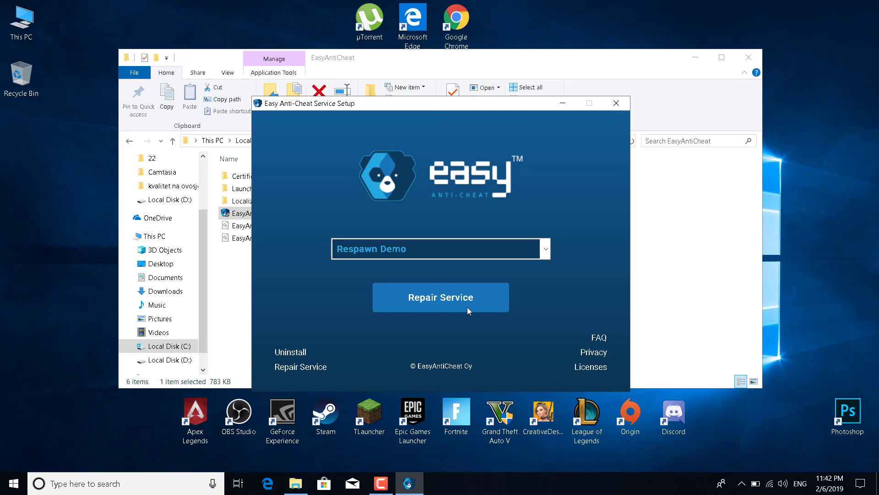
left_click(443, 305)
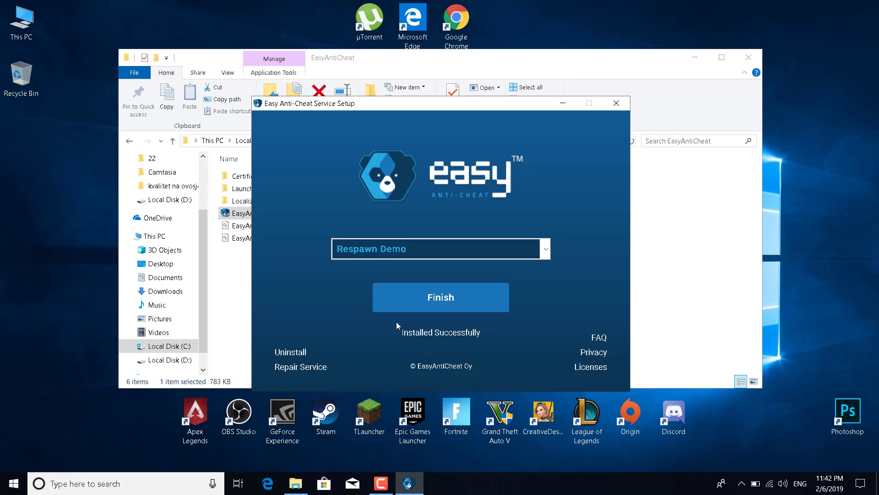
left_click(616, 104)
left_click(748, 57)
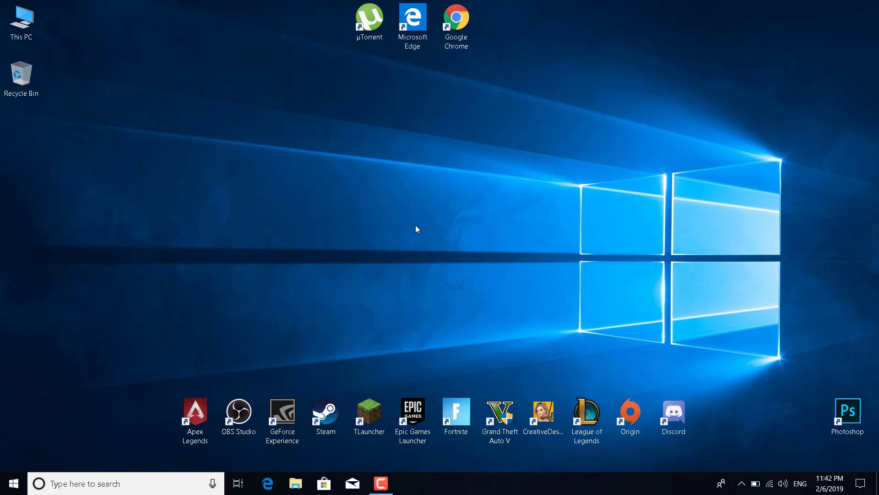
- Launch Origin and choose Repair from the Apex Legends tile's context menu
double_click(627, 414)
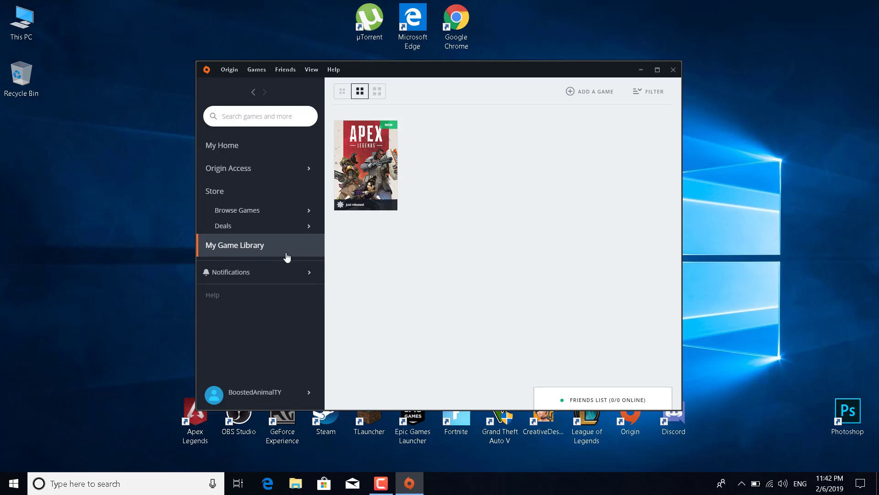
right_click(373, 163)
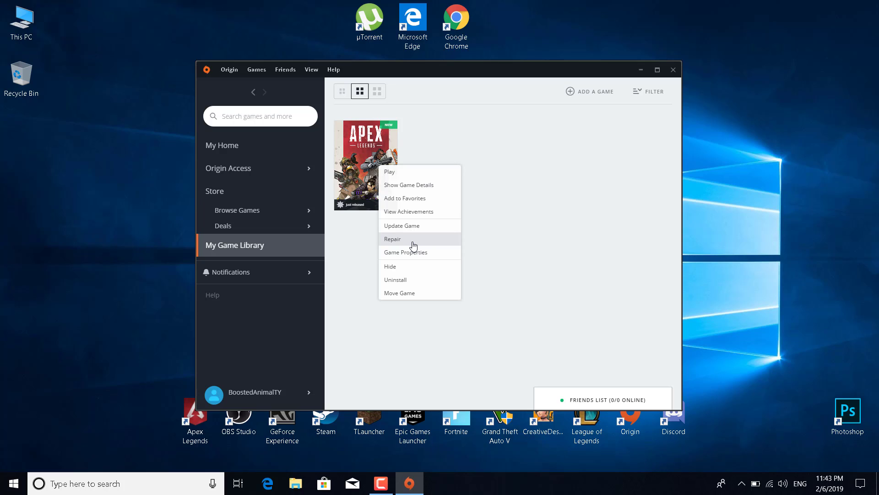
left_click(673, 70)
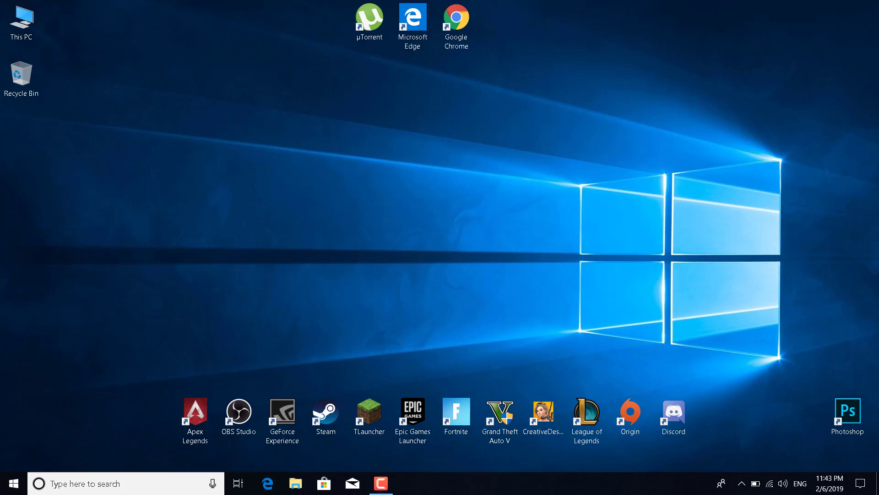
right_click(552, 486)
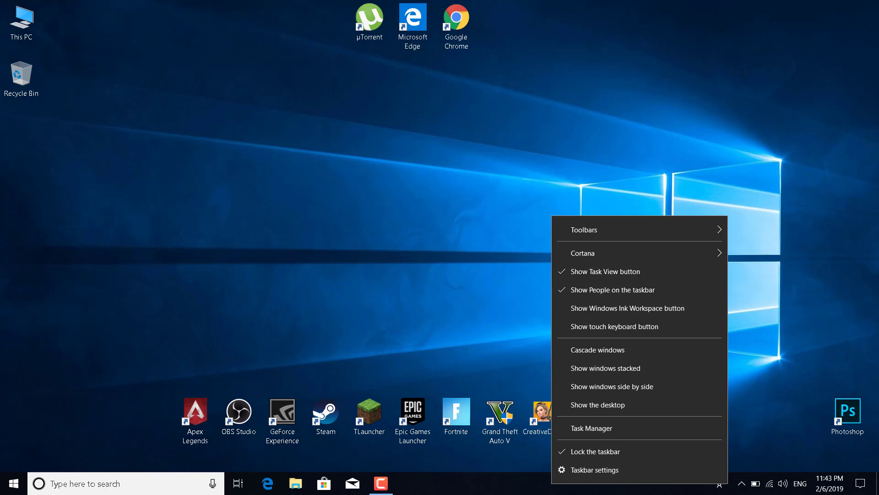
left_click(605, 425)
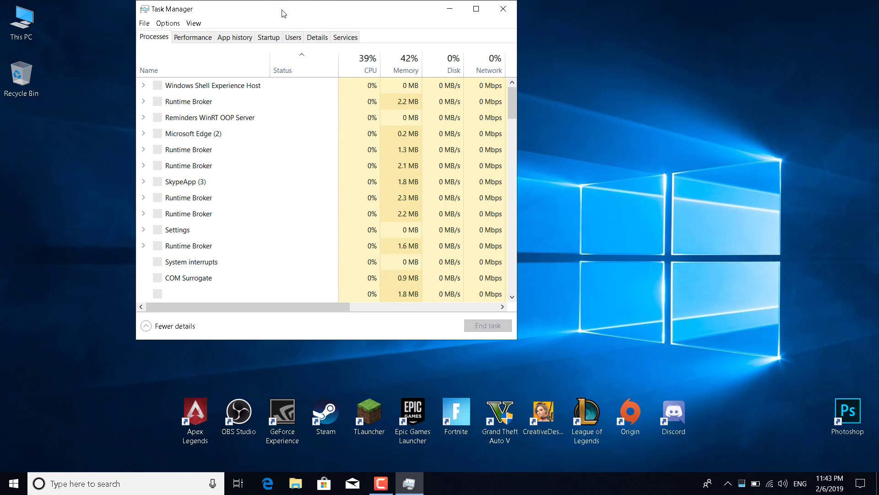
left_click_drag(283, 15, 400, 56)
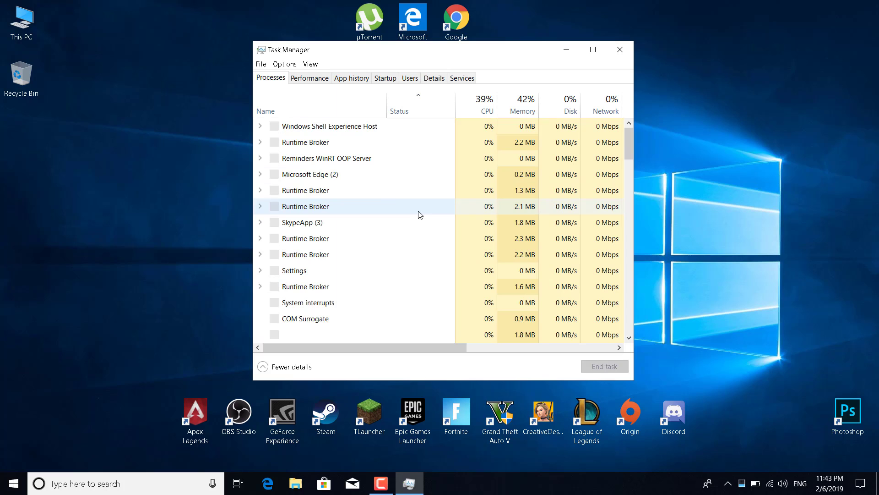
left_click(315, 81)
left_click(282, 78)
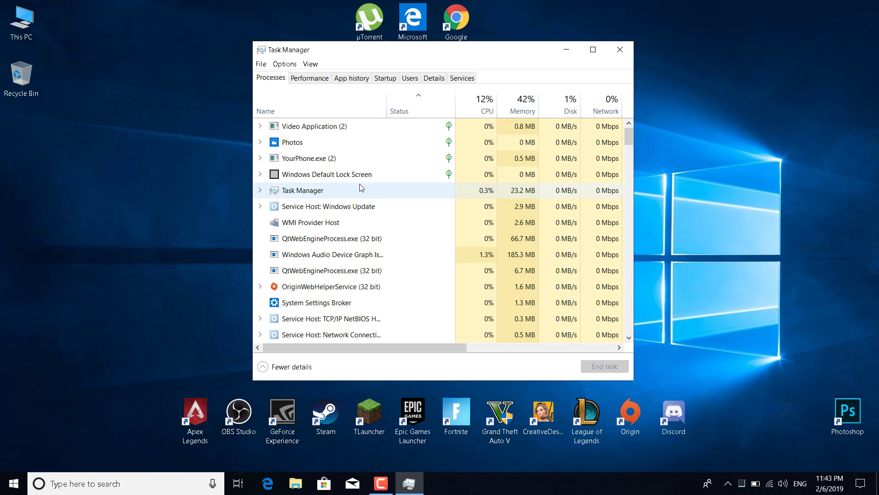
scroll(367, 220, "down", 2)
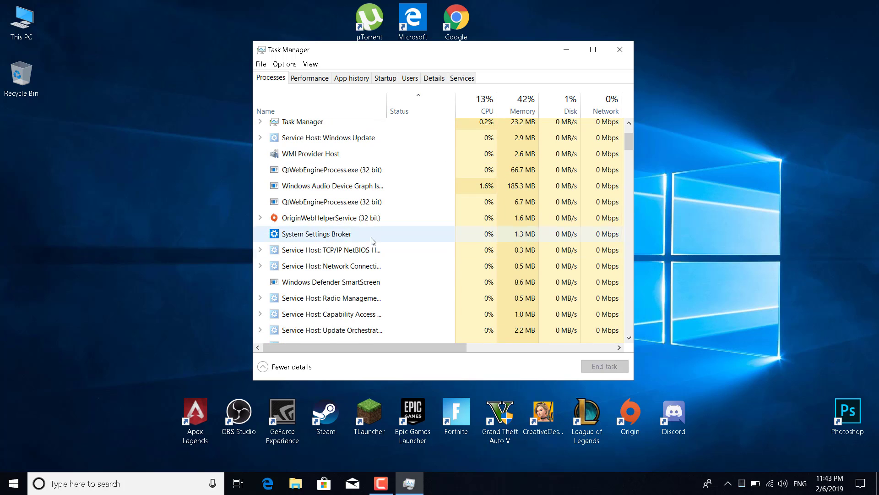
scroll(373, 292, "down", 2)
scroll(374, 291, "down", 1)
scroll(373, 294, "down", 1)
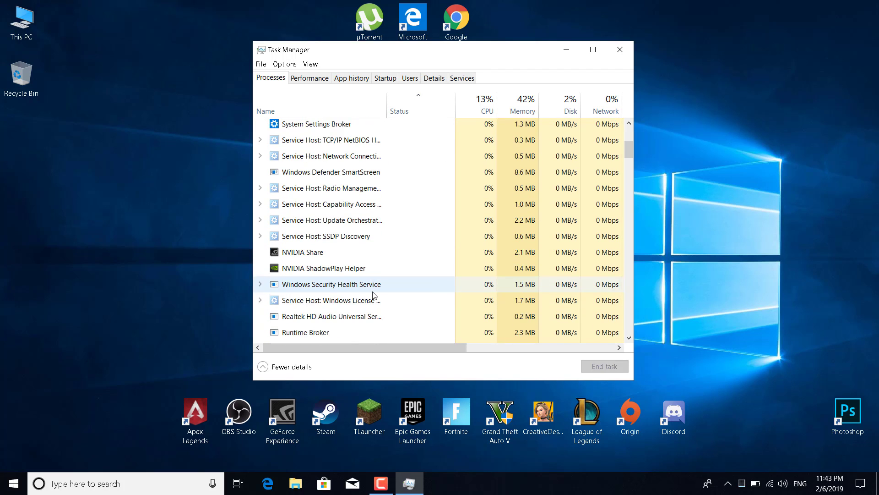
scroll(374, 293, "up", 2)
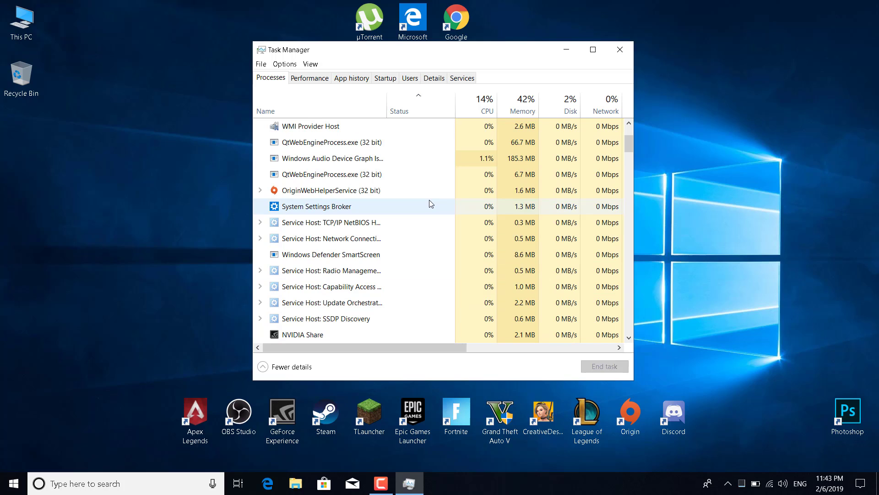
left_click(625, 51)
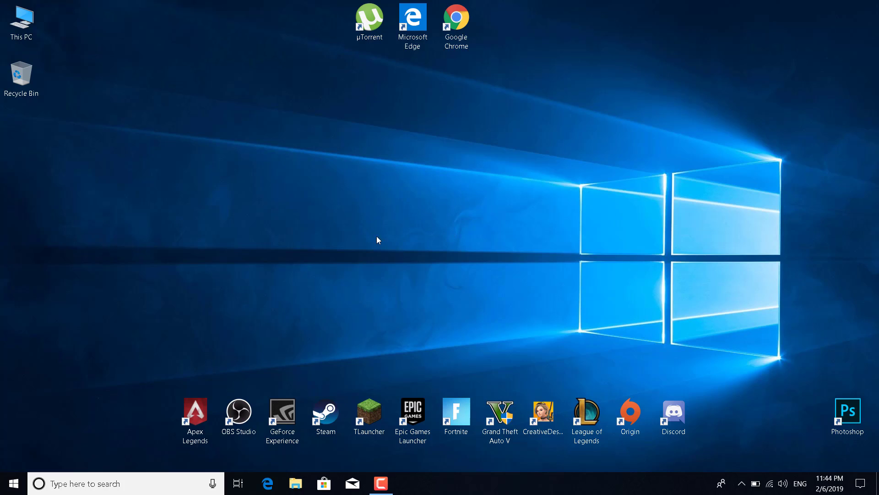
left_click(94, 485)
type("Uni")
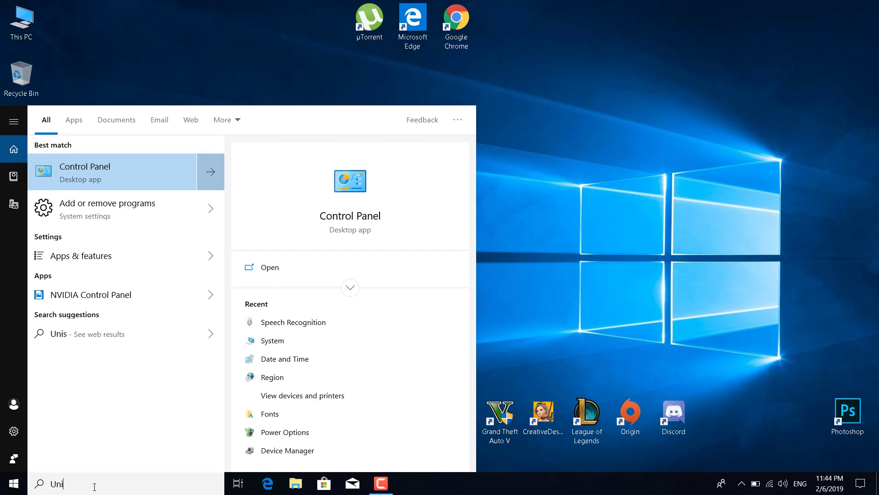
type("nstall")
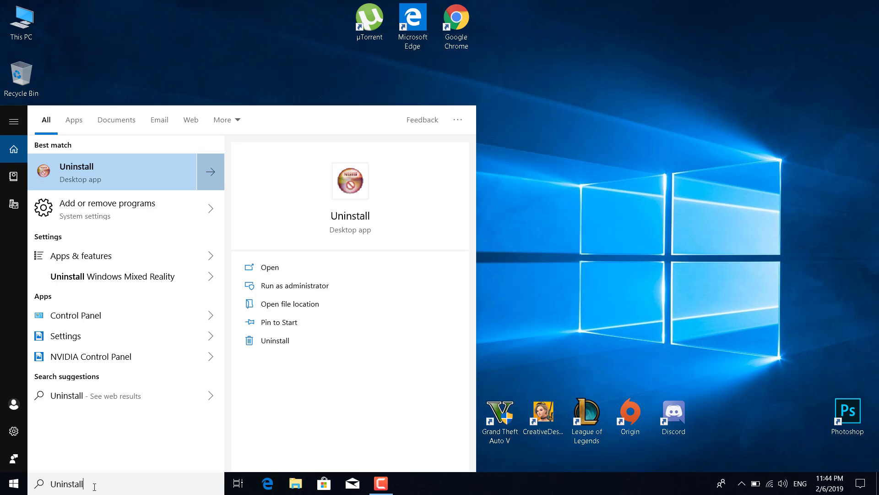
left_click(100, 211)
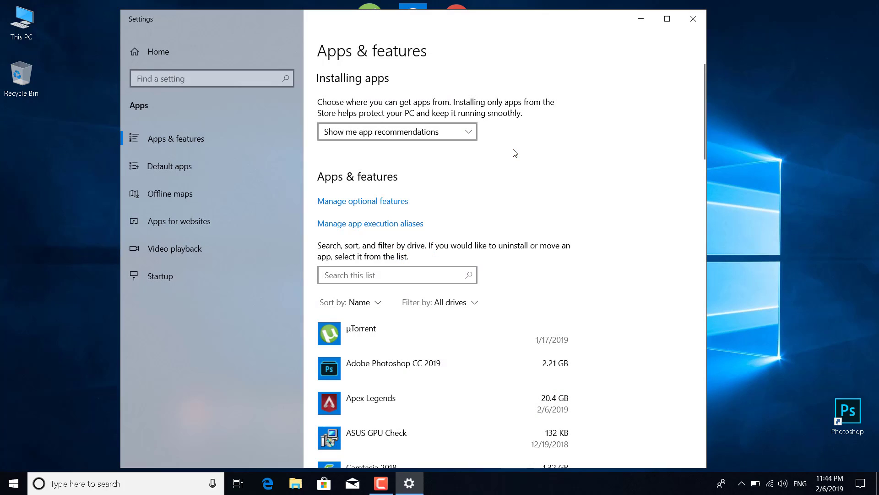
scroll(488, 265, "down", 2)
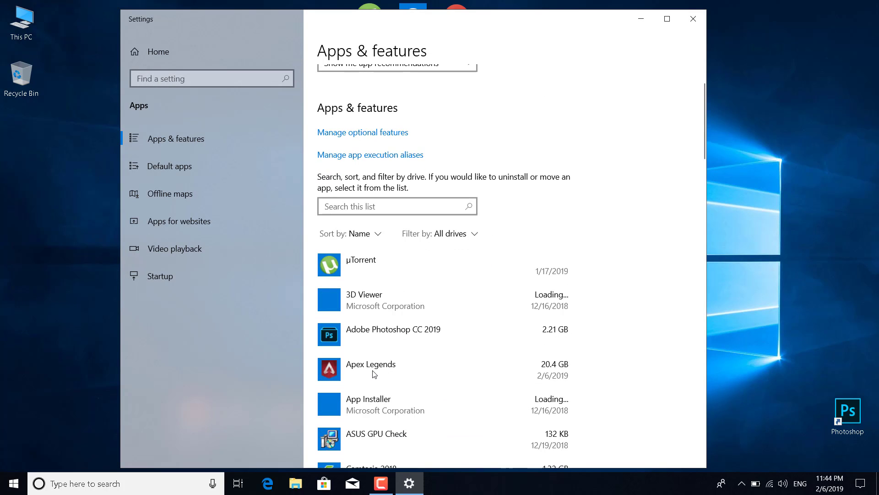
scroll(333, 350, "down", 3)
left_click(340, 320)
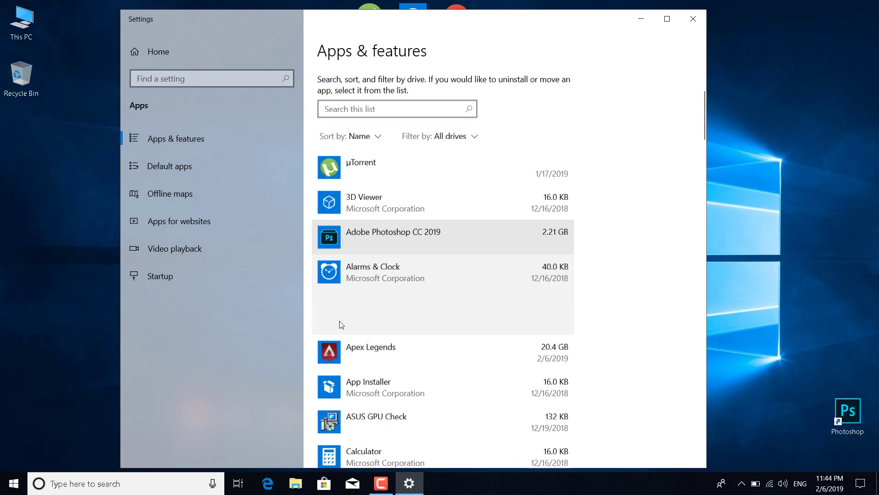
left_click(394, 311)
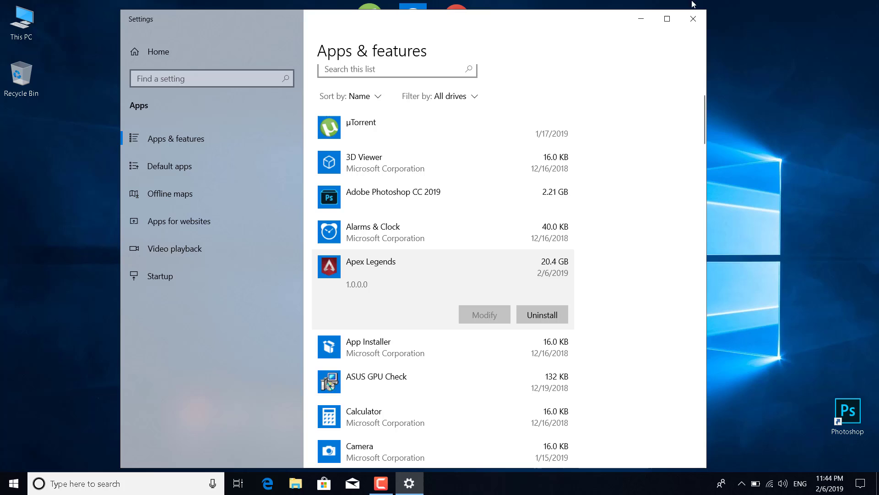
left_click(694, 18)
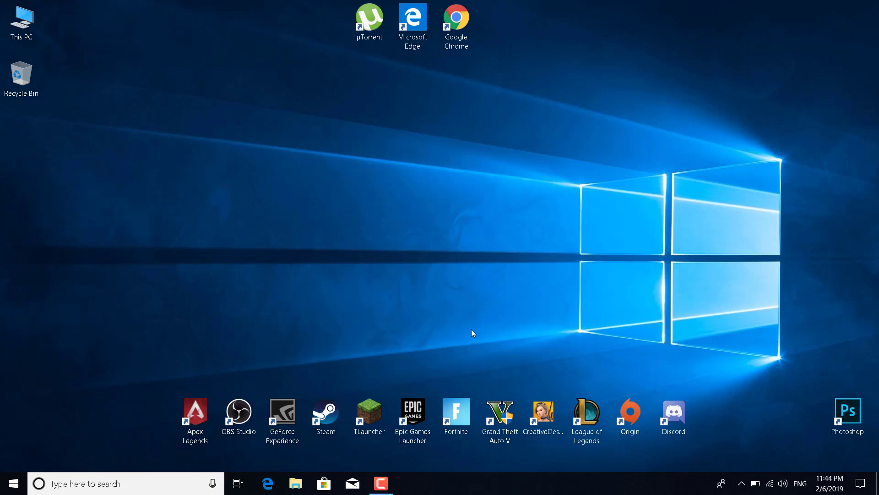